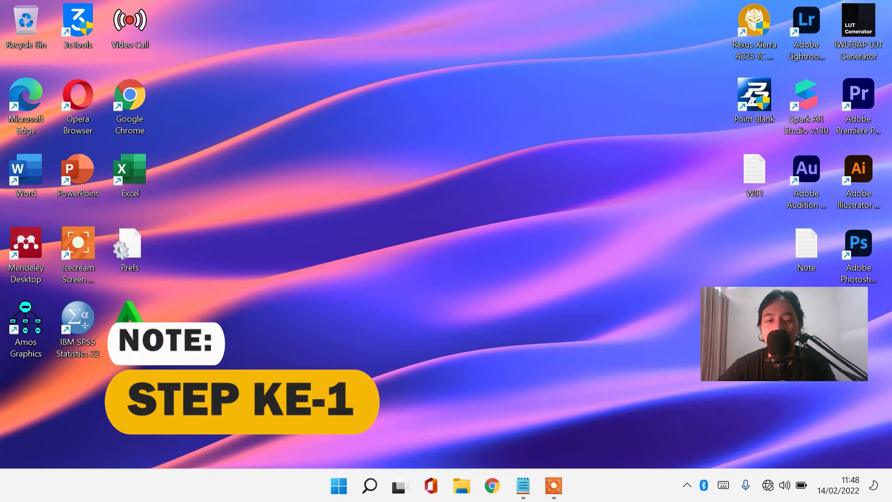
- Open Device Manager and select the Realtek RTL8821CE 802.11ac PCIe Adapter under Network adapters
right_click(335, 496)
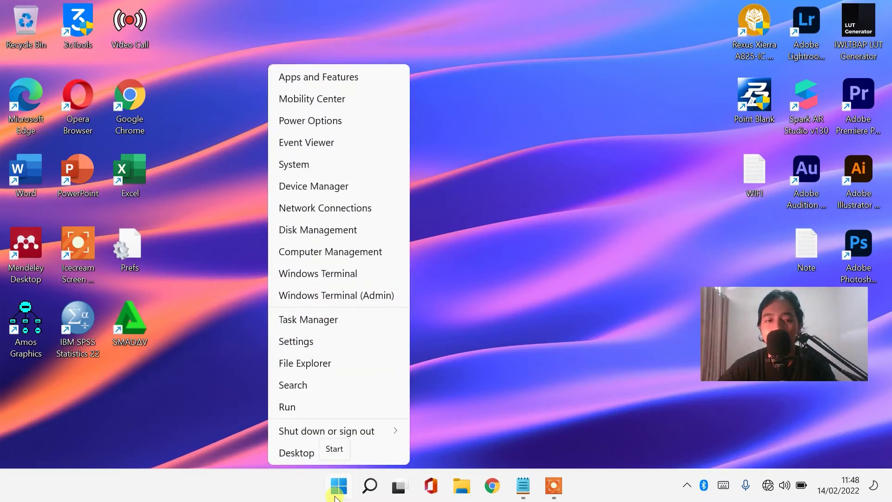
click(372, 191)
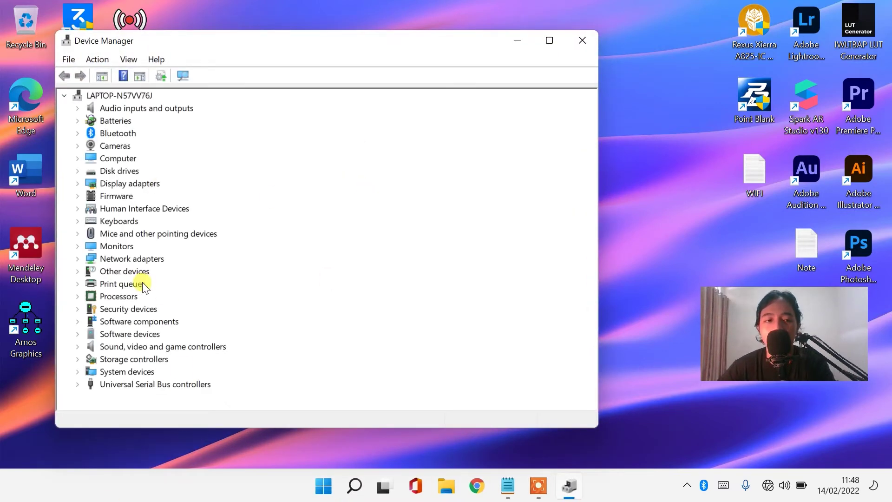
click(78, 259)
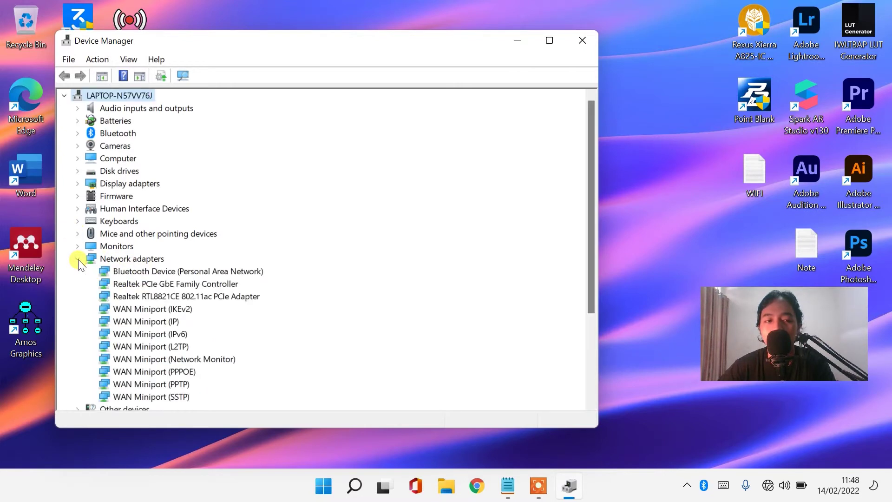
click(151, 297)
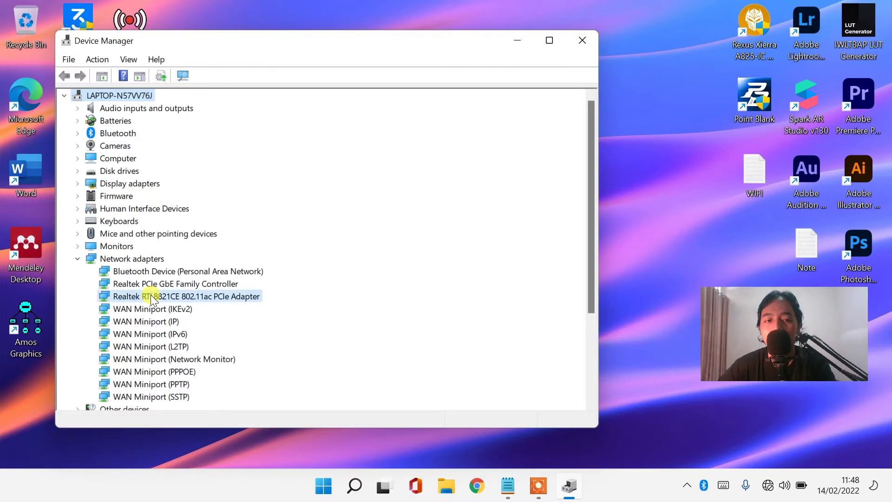
click(166, 284)
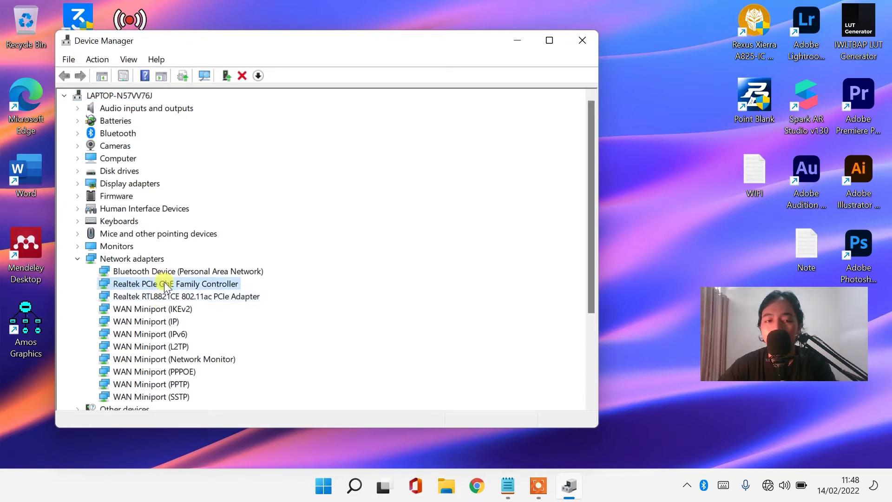
click(169, 274)
click(165, 288)
click(167, 297)
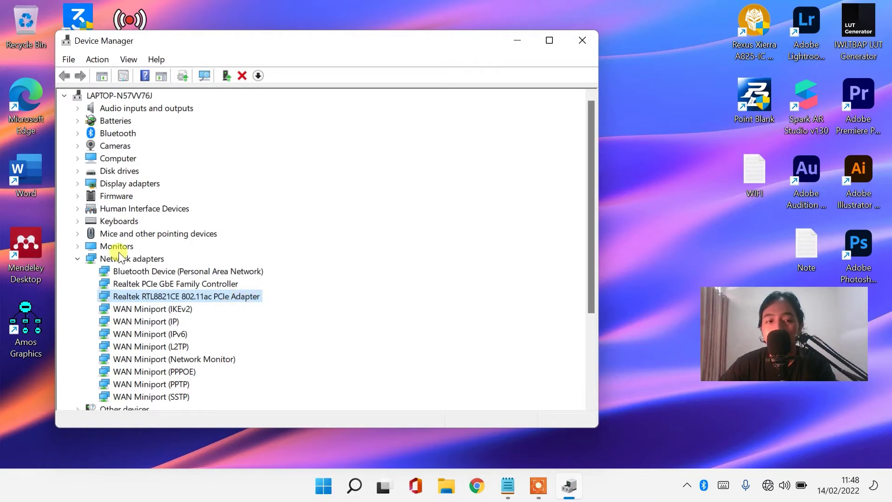
- Disable the Realtek RTL8821CE 802.11ac PCIe Adapter
right_click(156, 297)
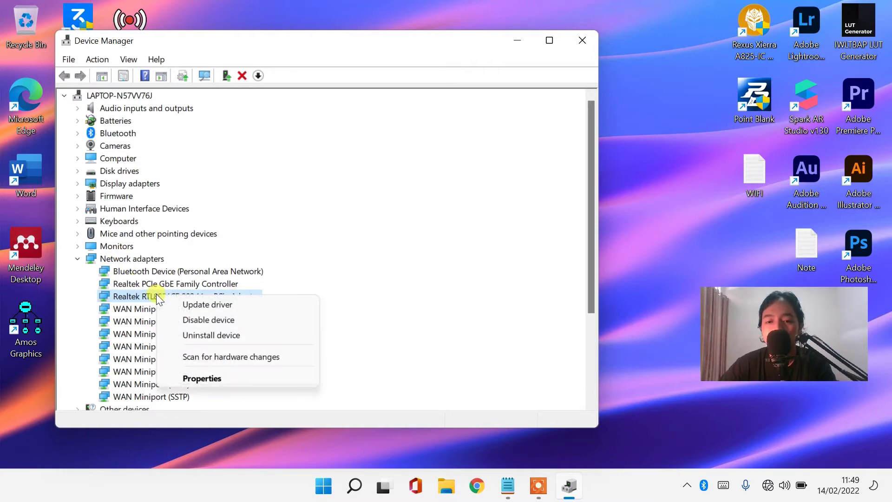
click(193, 319)
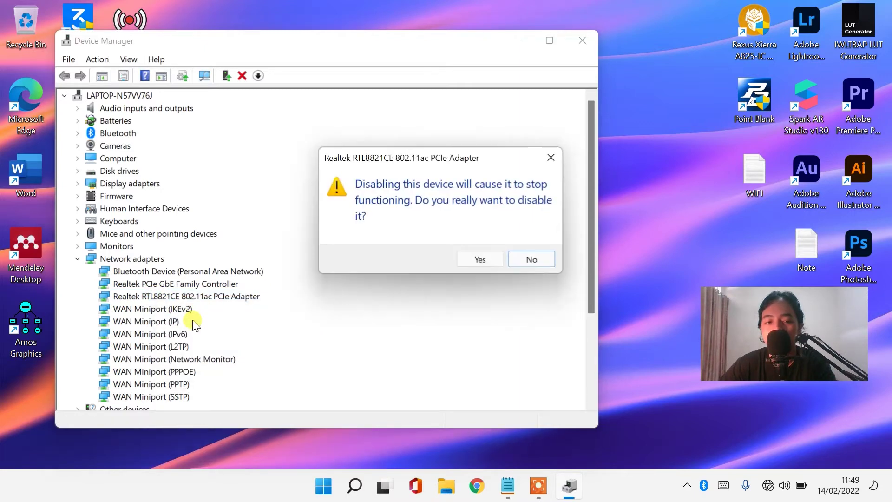
click(485, 260)
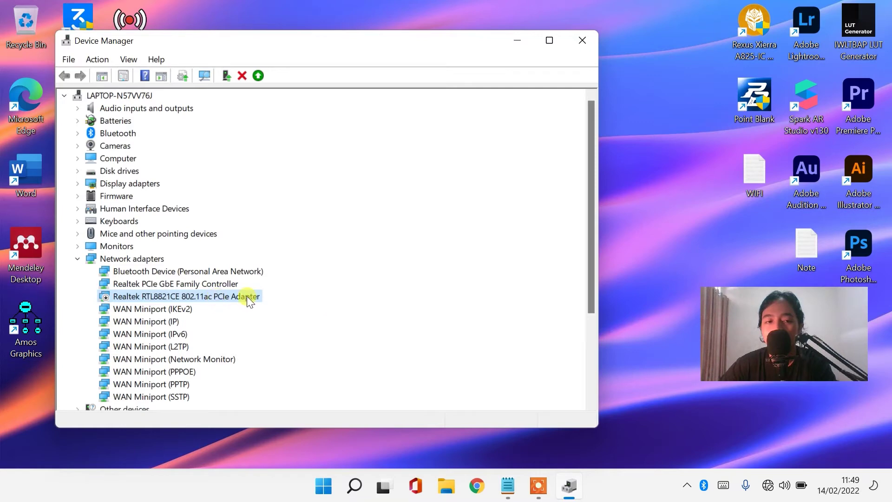
- Re-enable the Realtek RTL8821CE 802.11ac PCIe Adapter and close Device Manager
right_click(220, 297)
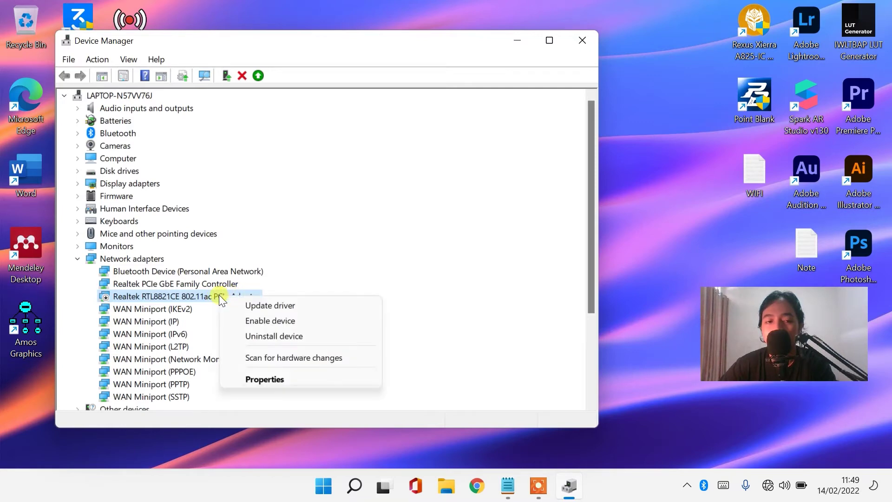
click(249, 320)
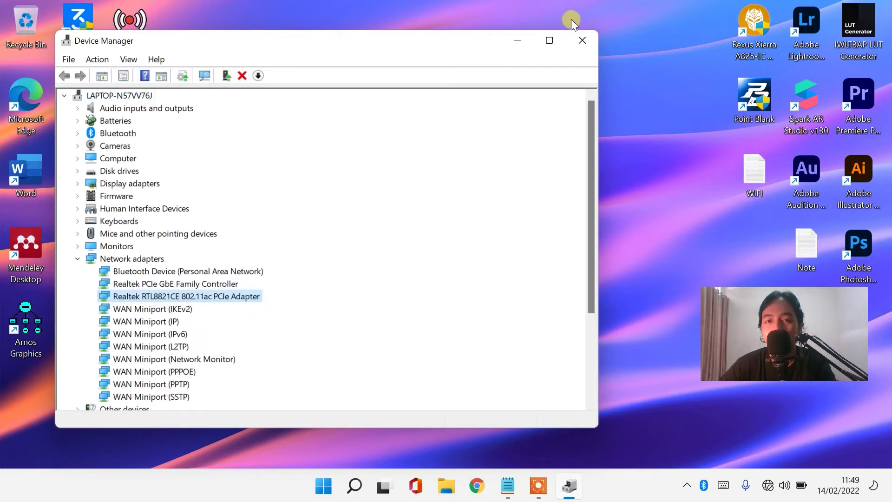
click(573, 41)
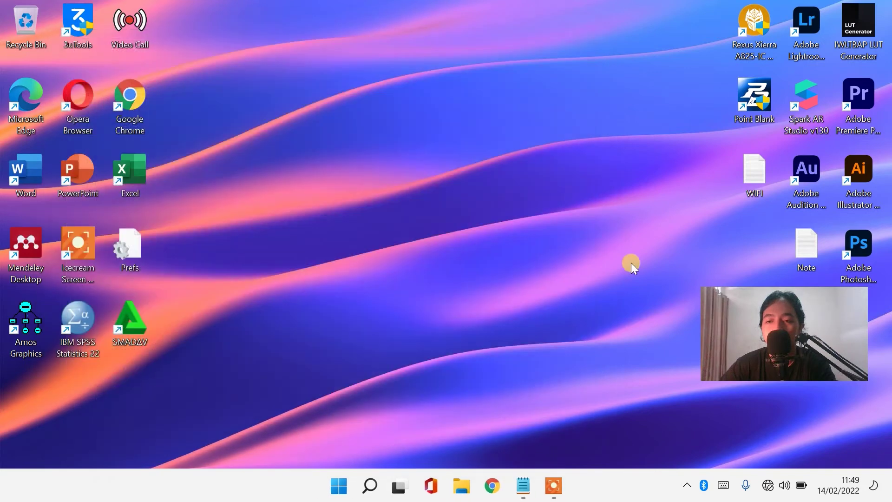
- Turn Wi-Fi on from the quick settings, check the 100Mbps - Esports network and dismiss the network list
click(767, 485)
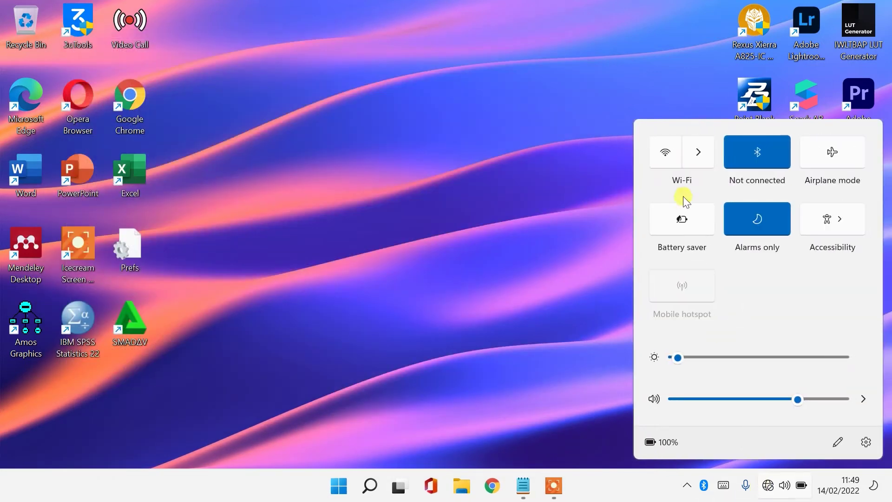
click(700, 152)
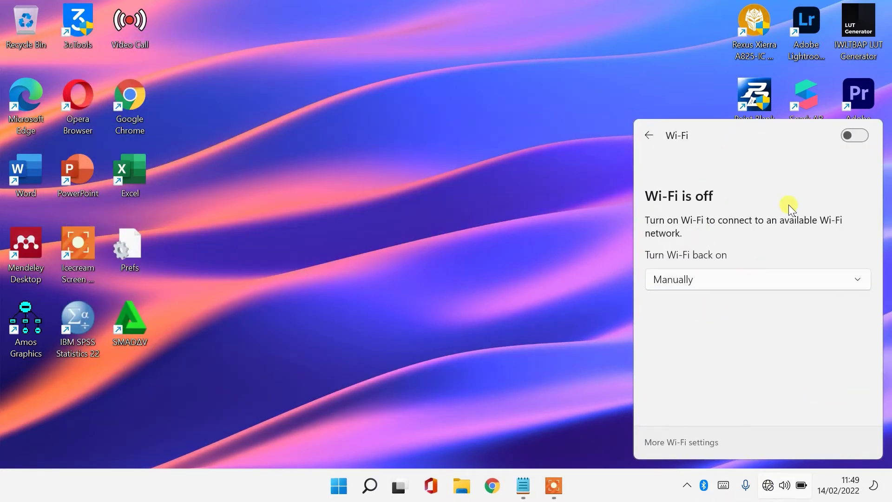
click(859, 134)
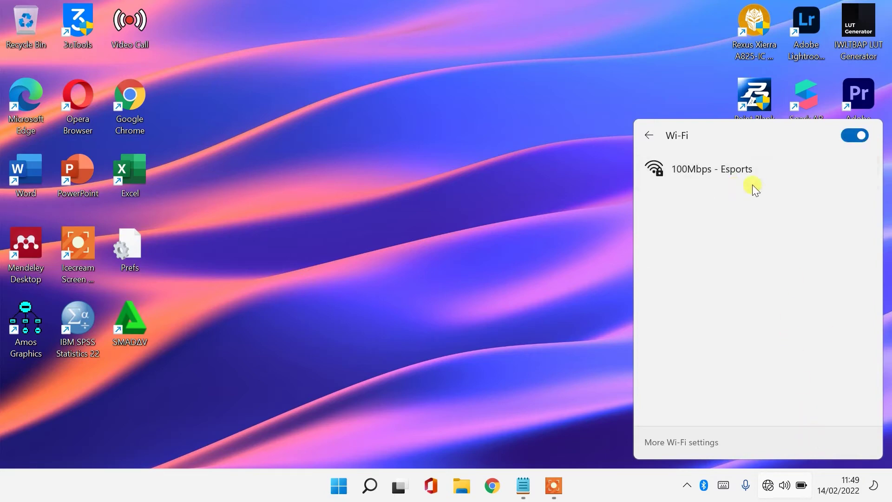
click(730, 176)
click(381, 221)
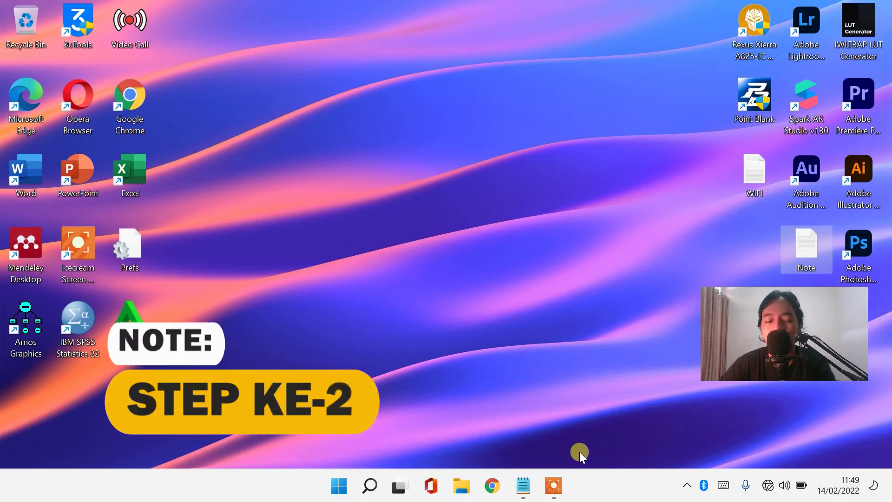
- Search Windows for Control Panel, open it and view its items by Category
click(370, 485)
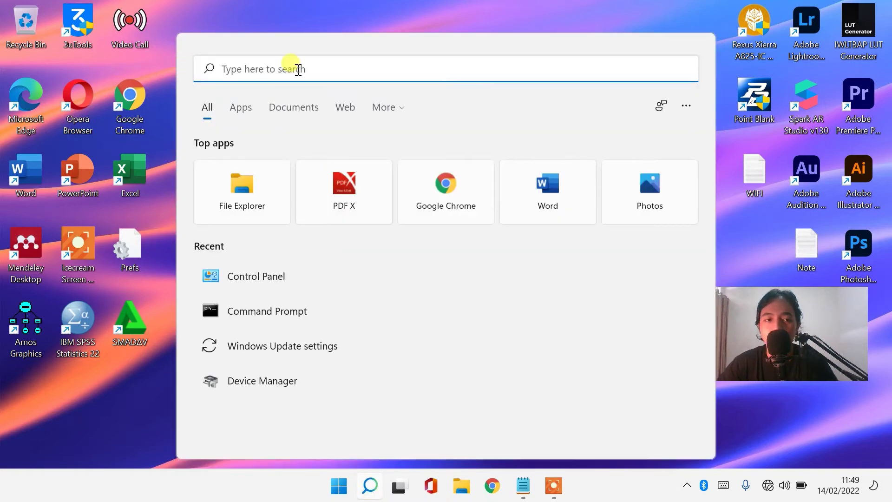
text(con)
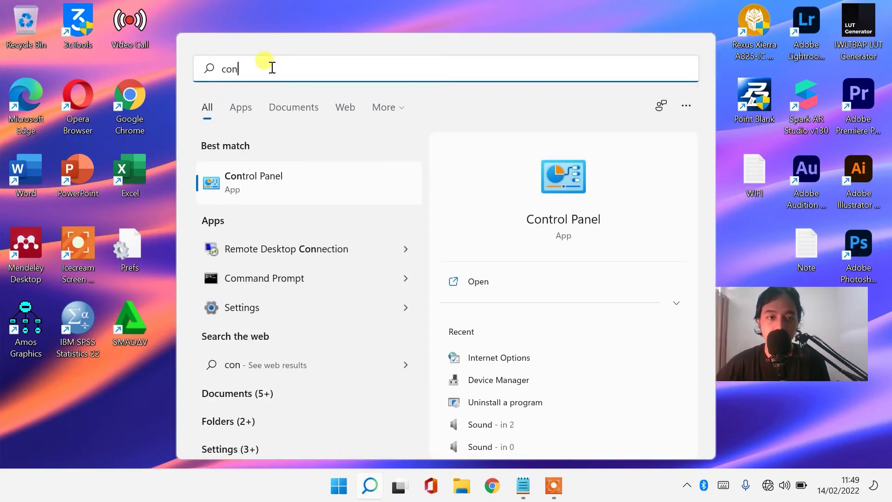
click(287, 188)
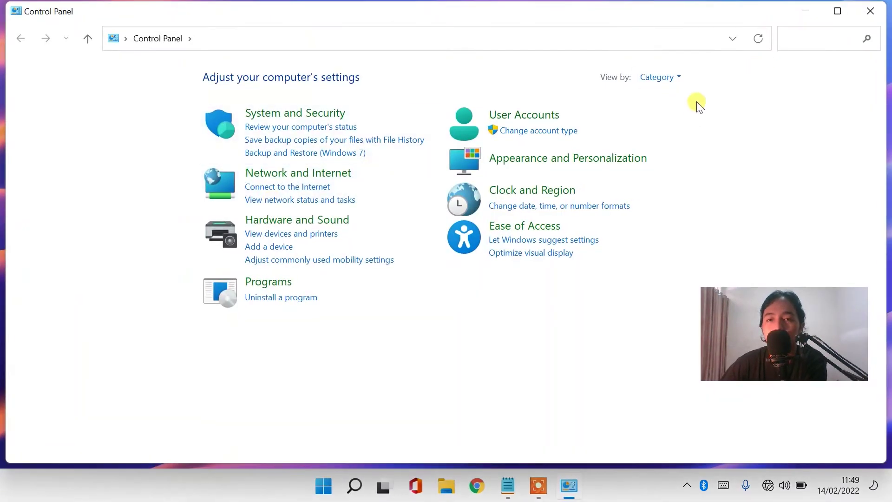
click(659, 78)
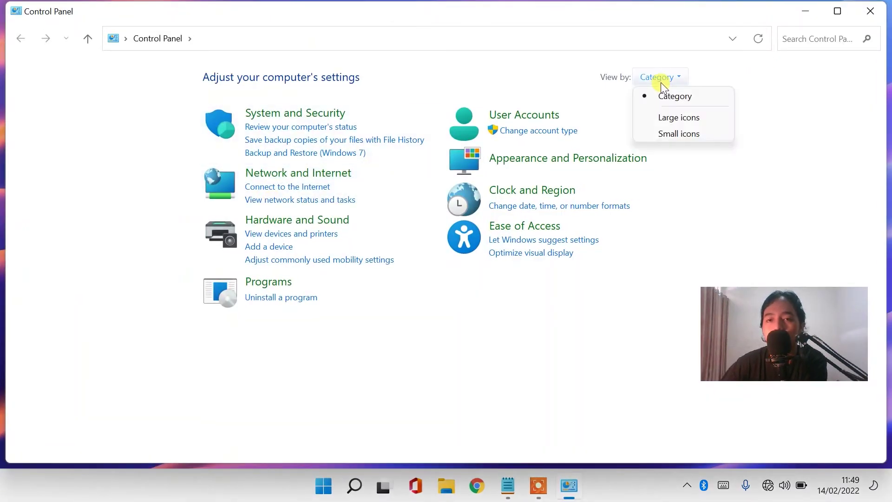
click(685, 96)
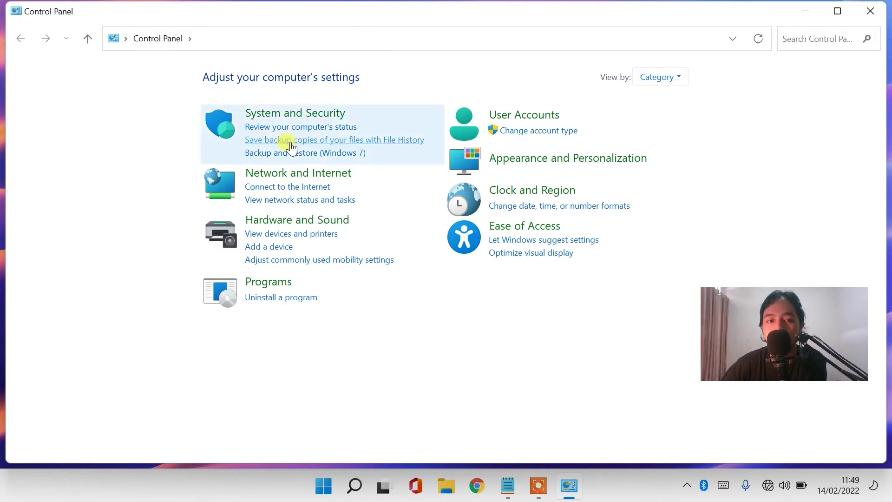
- Review the automatic configuration and proxy server options in the LAN settings of Internet Options, accept both dialogs and close Control Panel
click(297, 176)
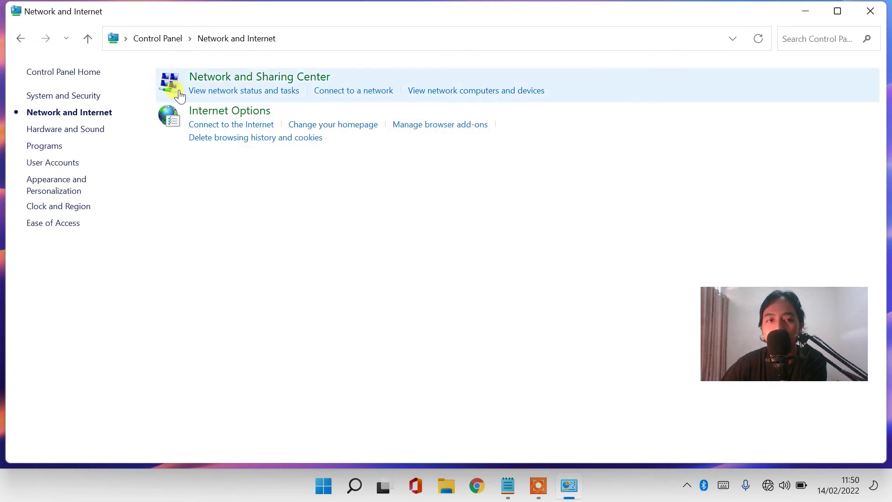
click(204, 110)
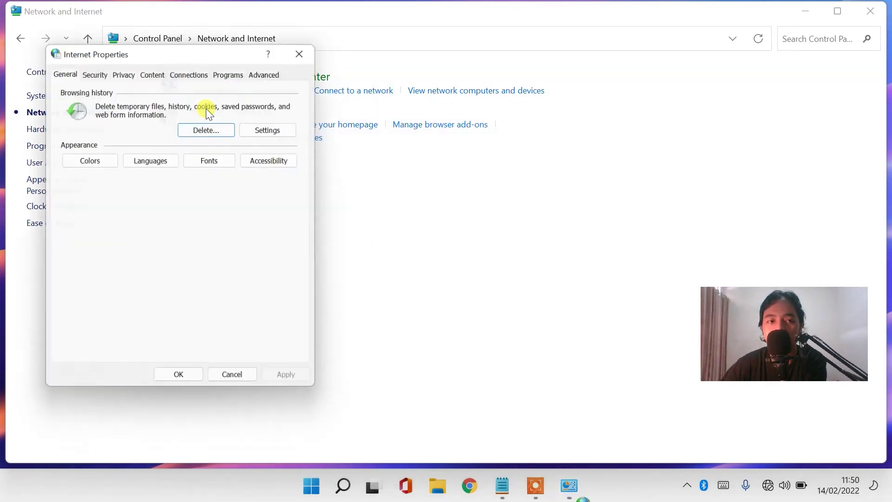
click(187, 63)
click(292, 312)
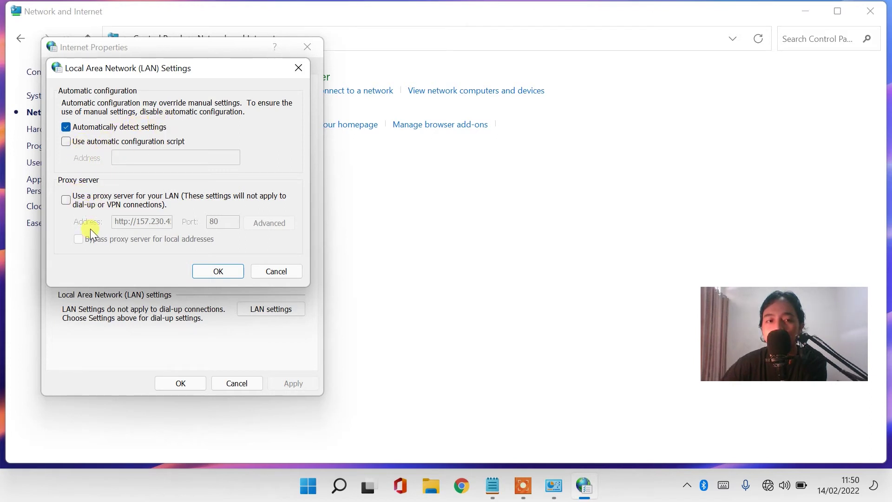
click(216, 273)
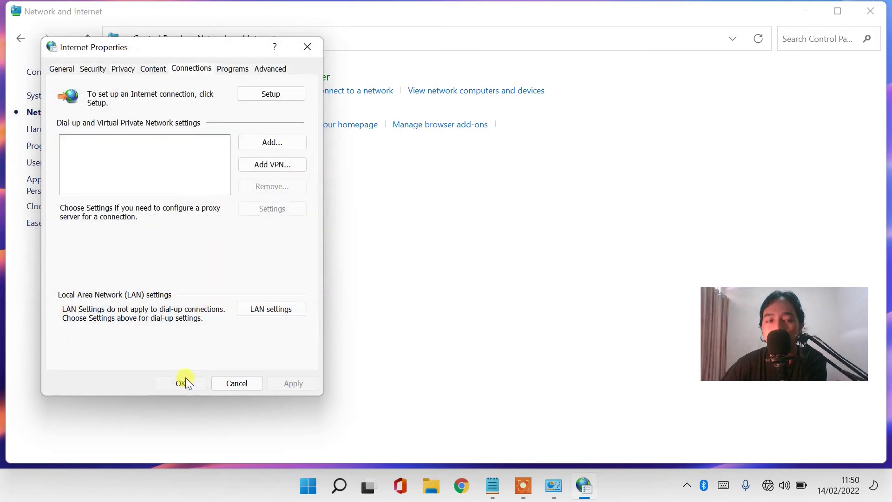
click(185, 379)
click(870, 8)
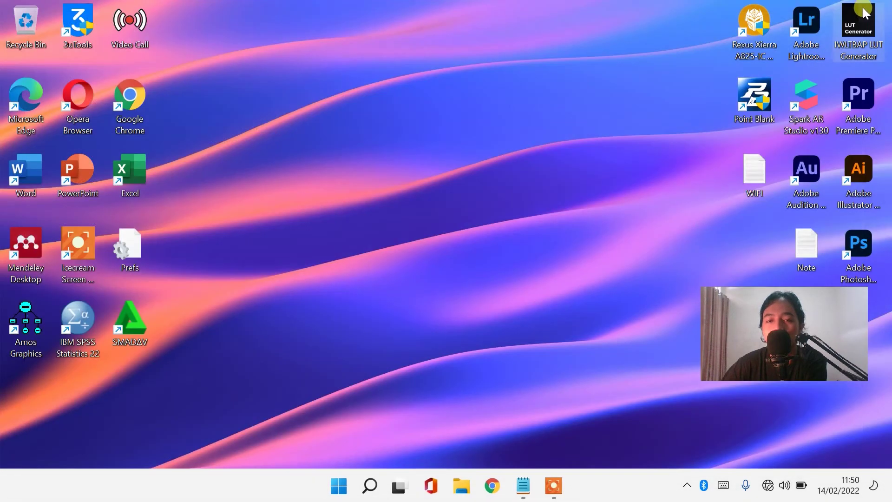
- Check the list of available Wi-Fi networks in the quick settings and dismiss it
click(776, 484)
click(710, 157)
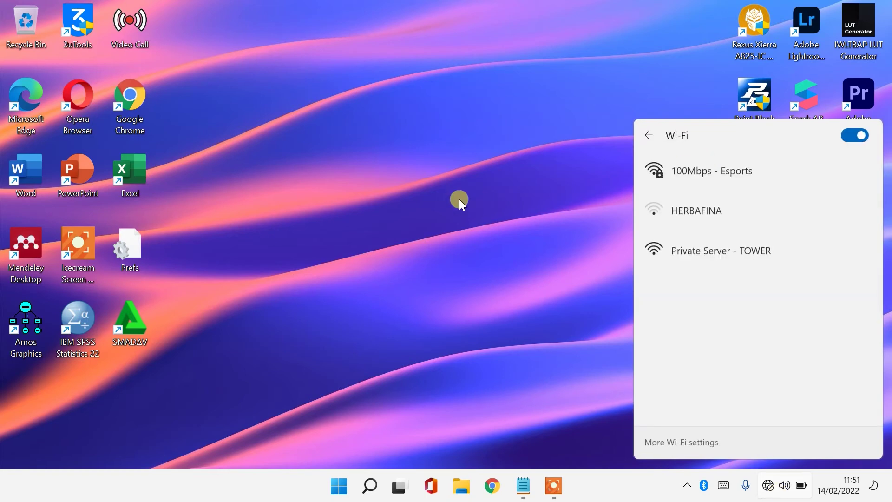
click(443, 197)
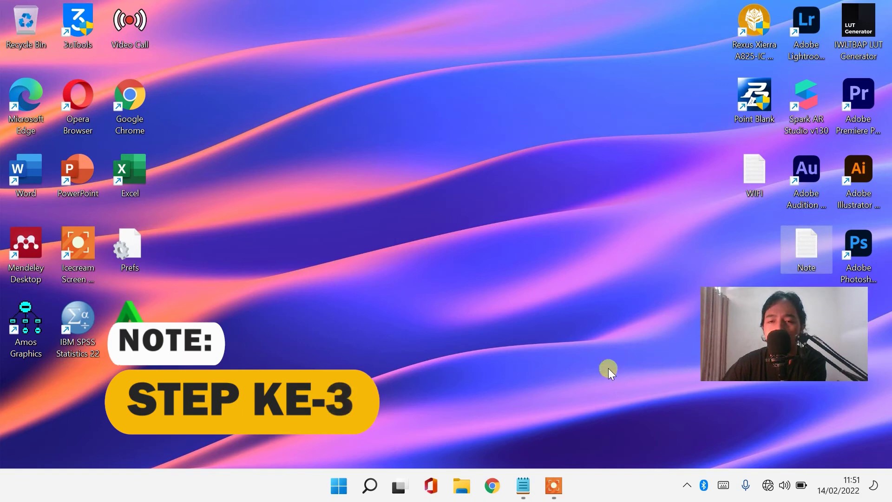
- Open the Network Connections window through the additional network adapter options in the advanced network settings
right_click(769, 485)
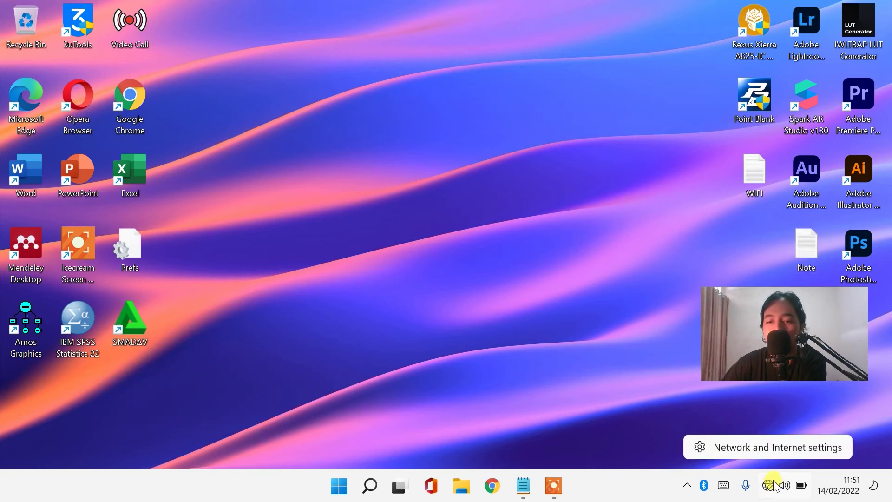
click(769, 446)
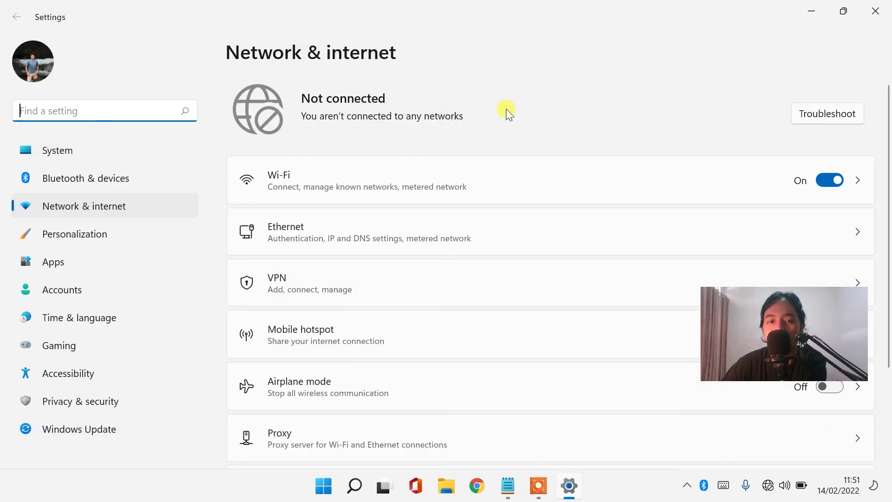
scroll(506, 109, down, 3)
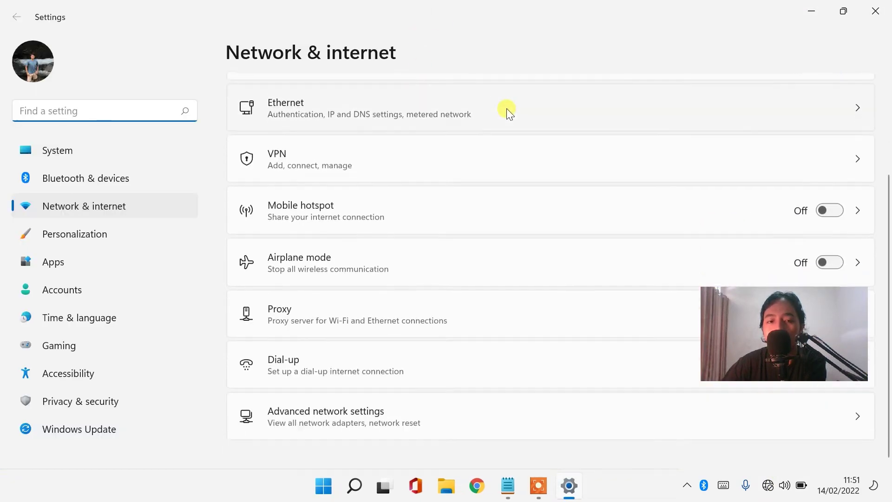
click(378, 423)
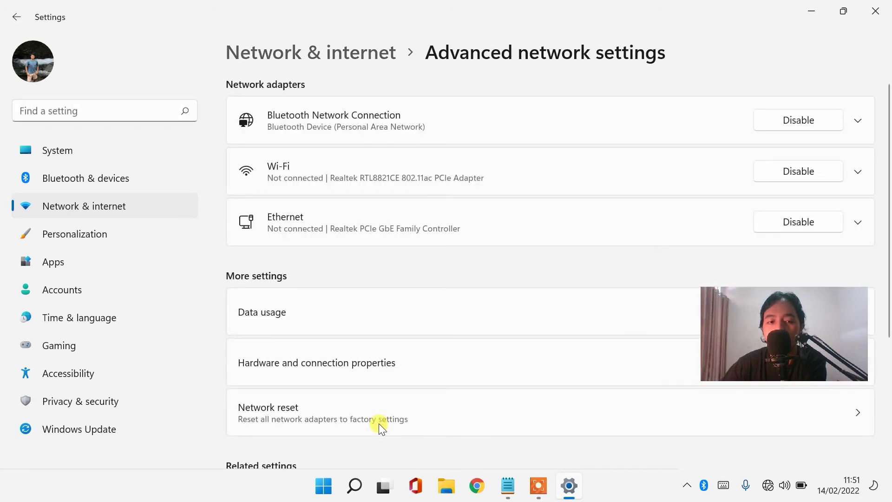
scroll(475, 194, down, 4)
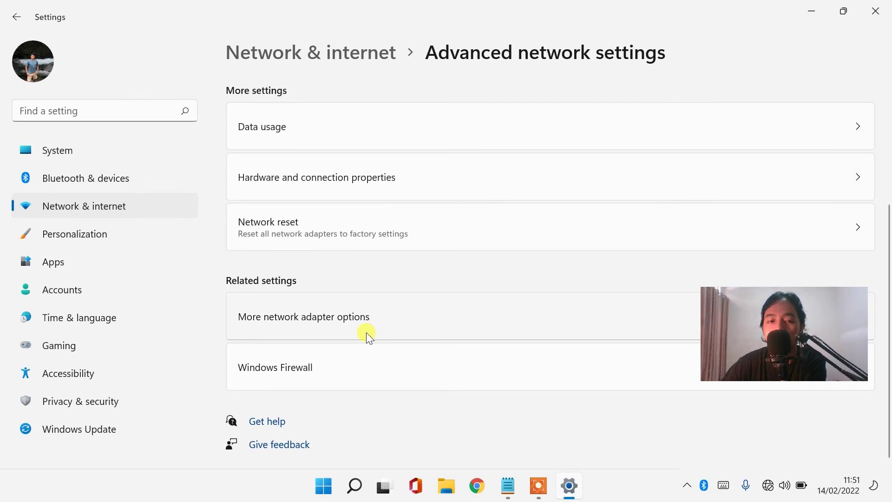
click(369, 318)
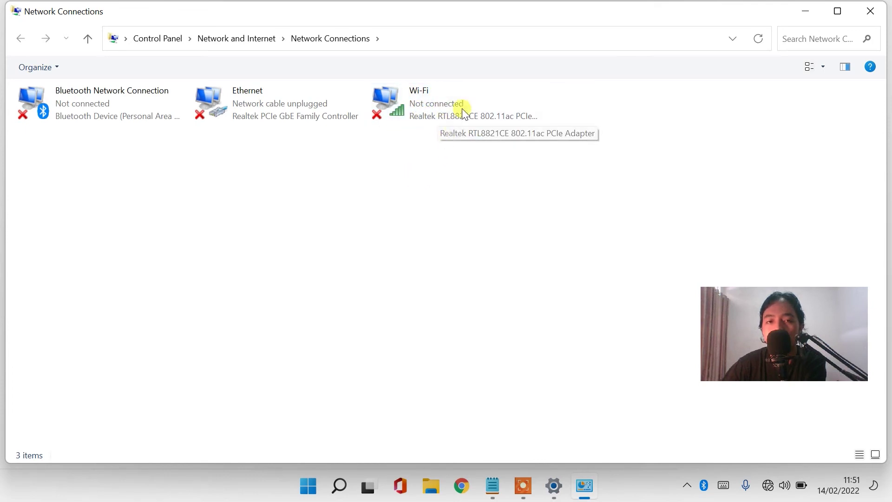
- Restart the Wi-Fi adapter in Network Connections by disabling it and enabling it again
click(434, 102)
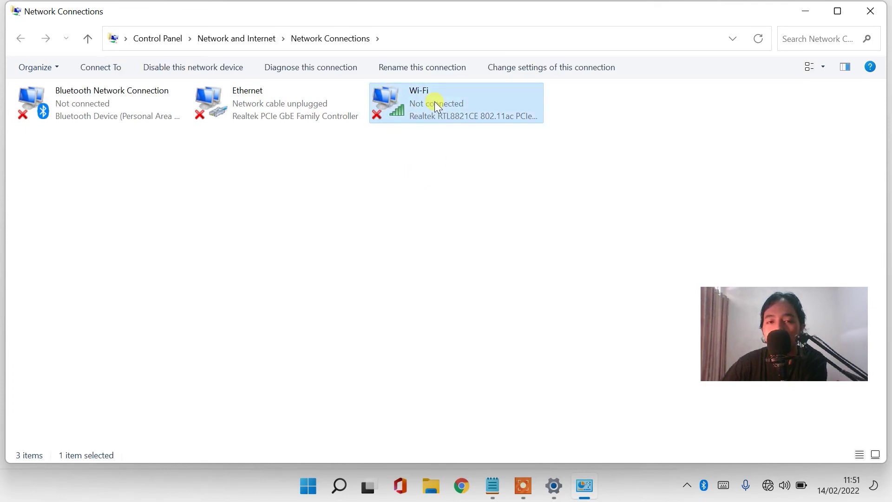
right_click(434, 102)
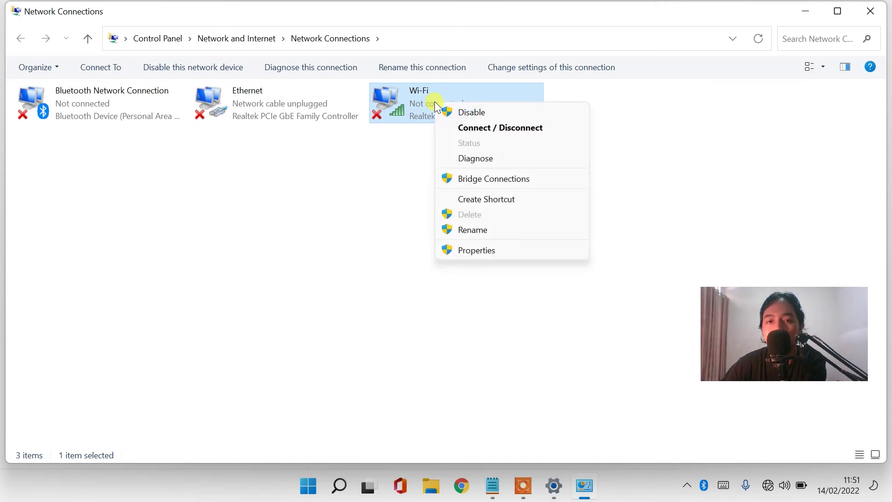
click(444, 112)
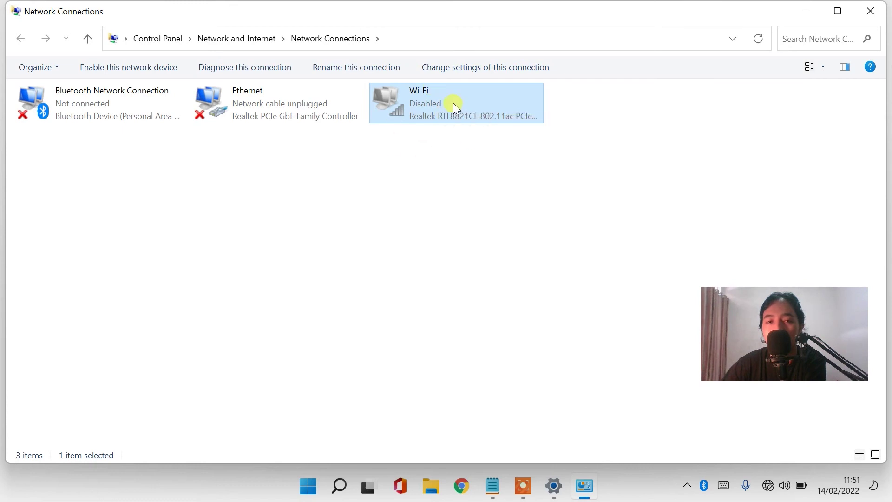
right_click(453, 103)
click(477, 115)
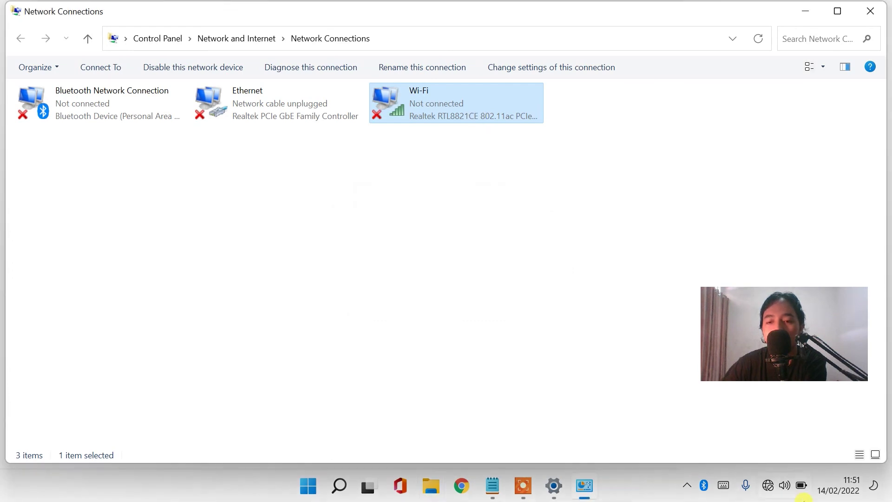
- Check the available Wi-Fi networks in the quick settings, dismiss the list and close both Network Connections and Settings
click(769, 483)
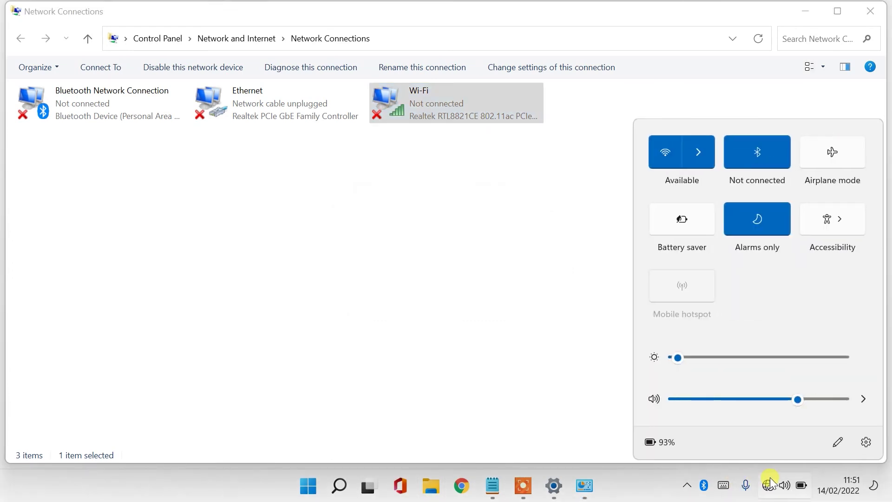
click(702, 152)
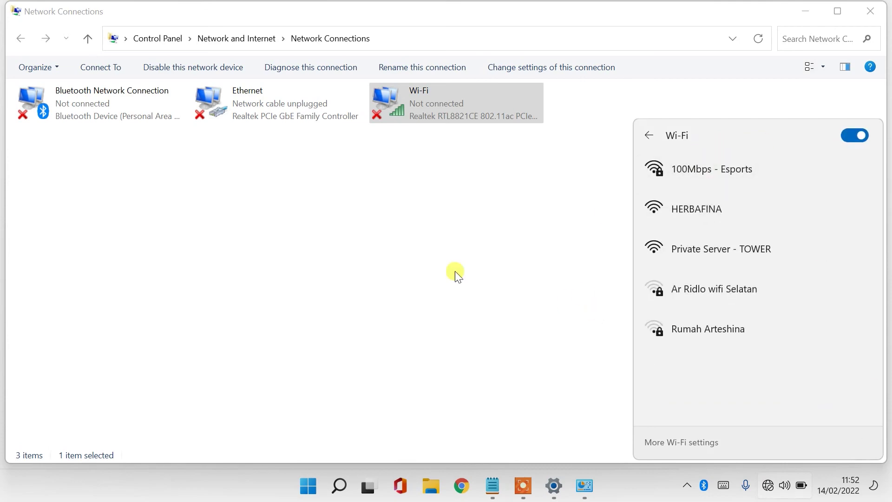
click(496, 202)
click(870, 11)
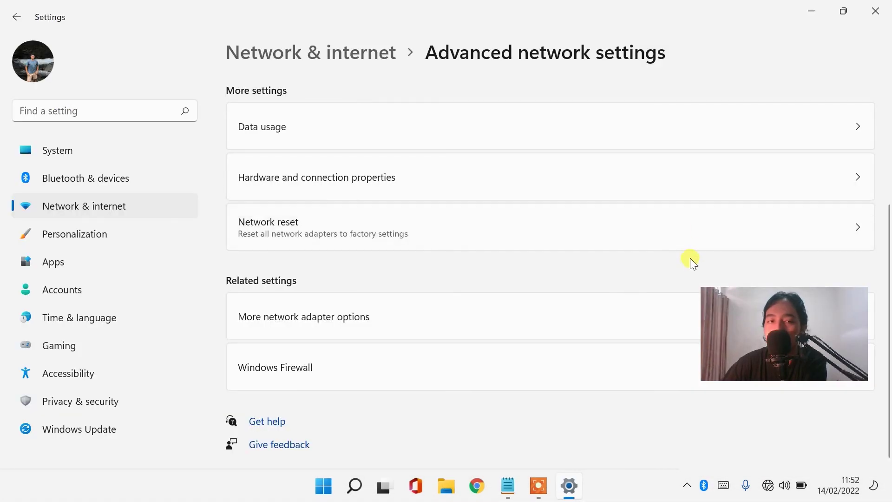
click(875, 11)
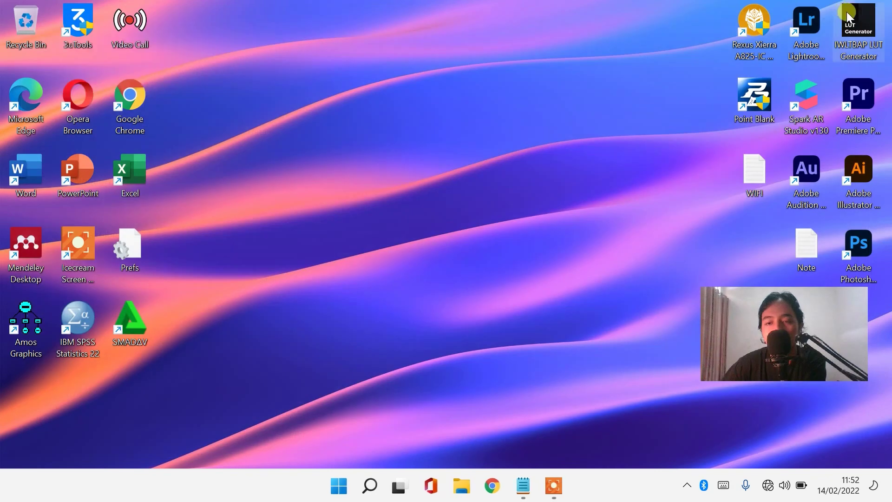